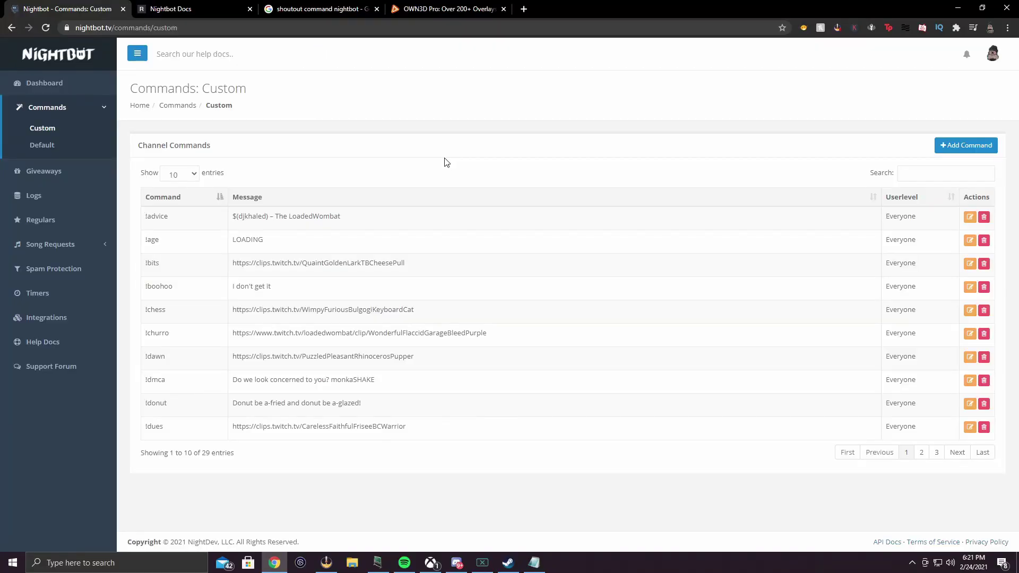
Review the dashboard chat stats, then bring up the Default commands list under Commands
click(80, 82)
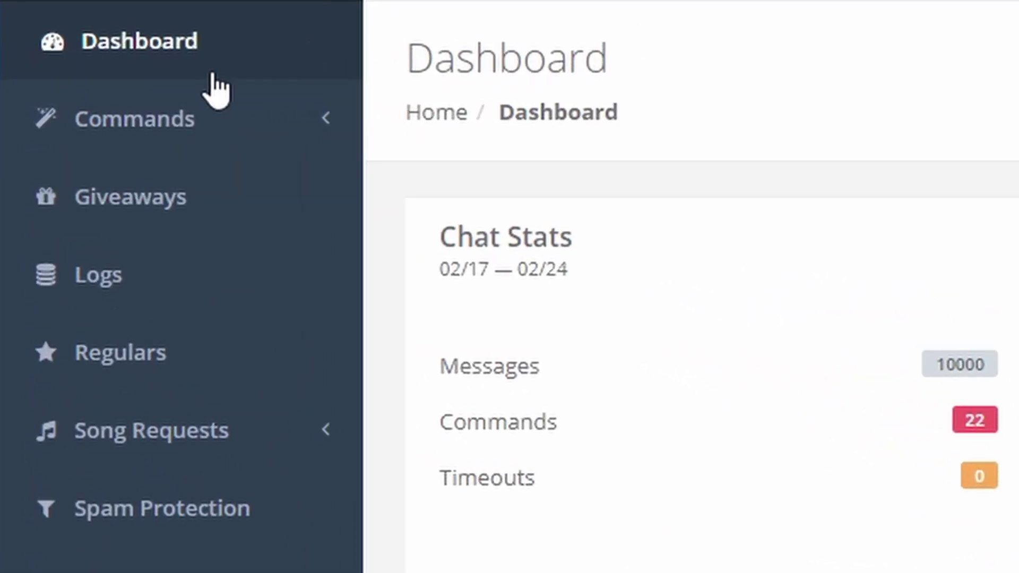
click(227, 119)
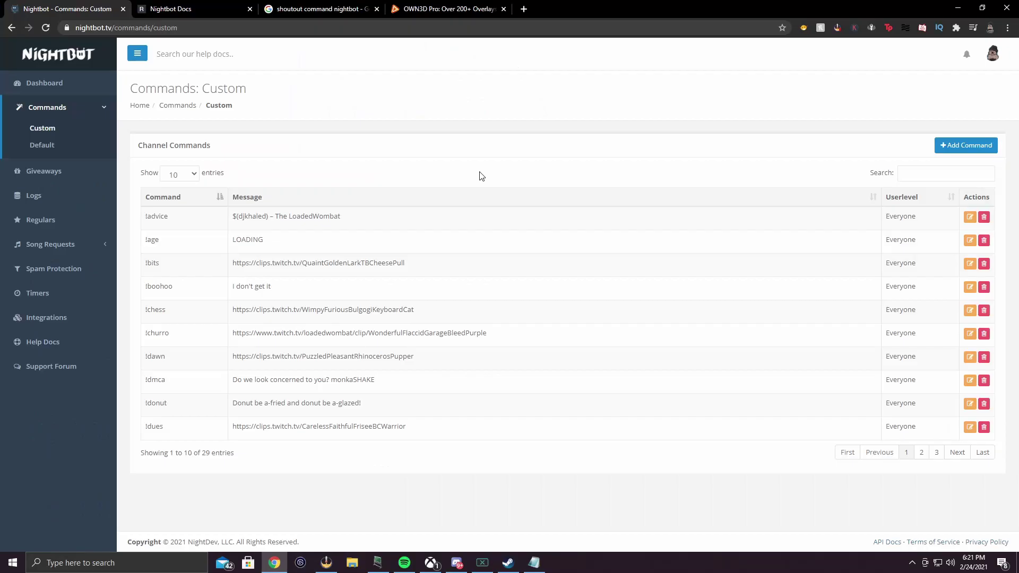
click(55, 150)
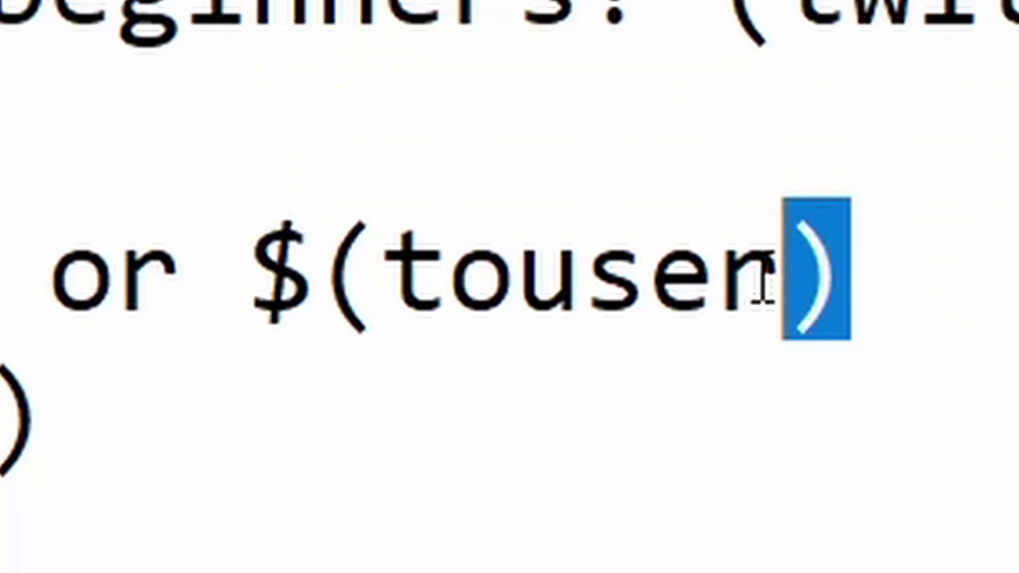
key(Right)
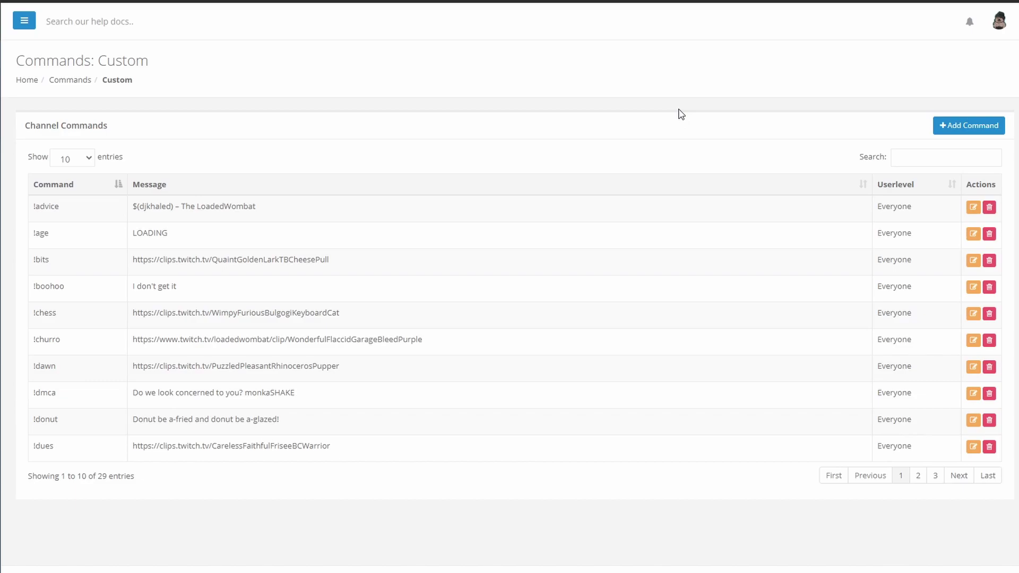
Start a new custom command from the Commands: Custom page
click(981, 128)
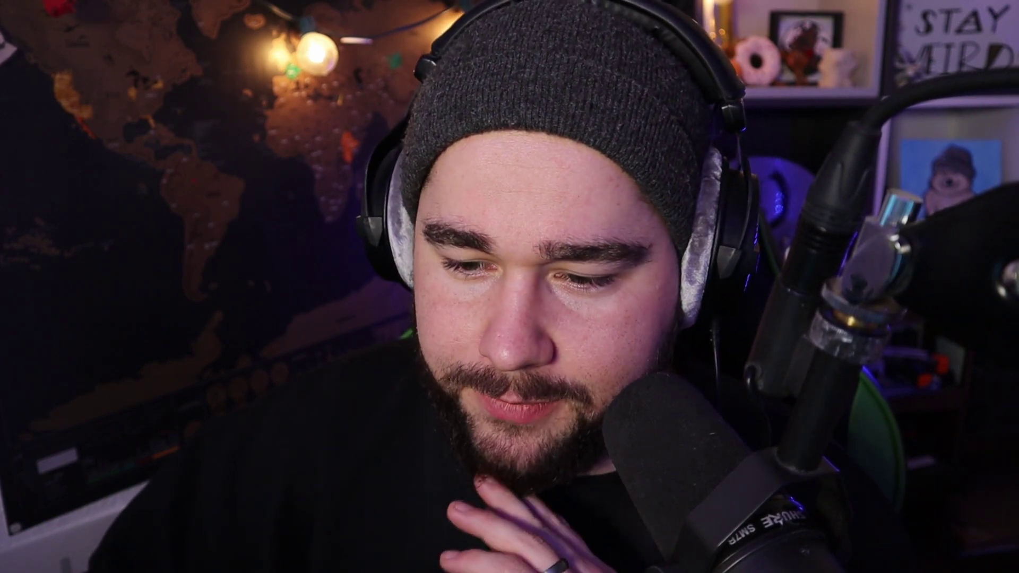
Create the !hello command with the reply 'Hi $(touser)'
text(!hello)
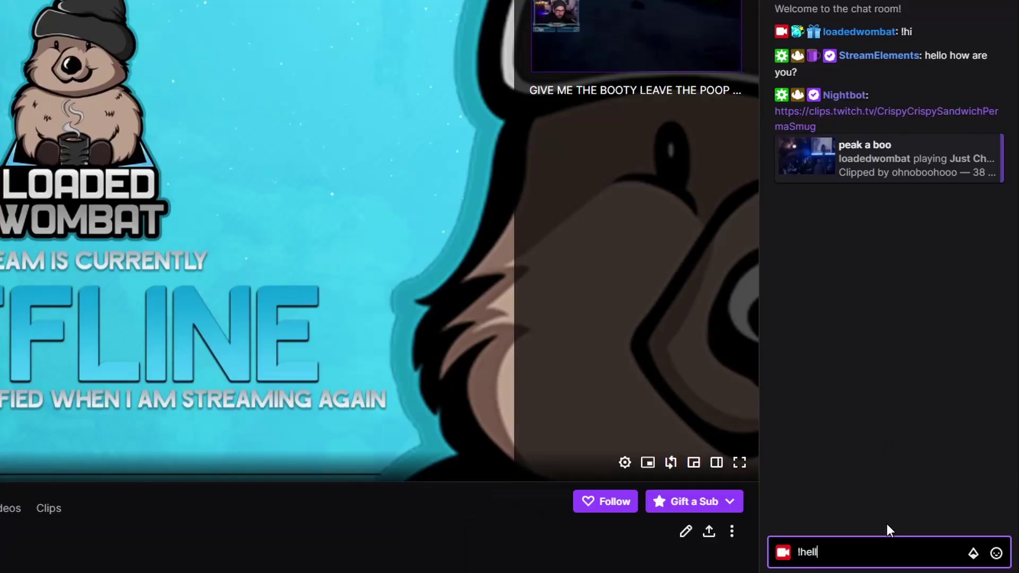
key(Return)
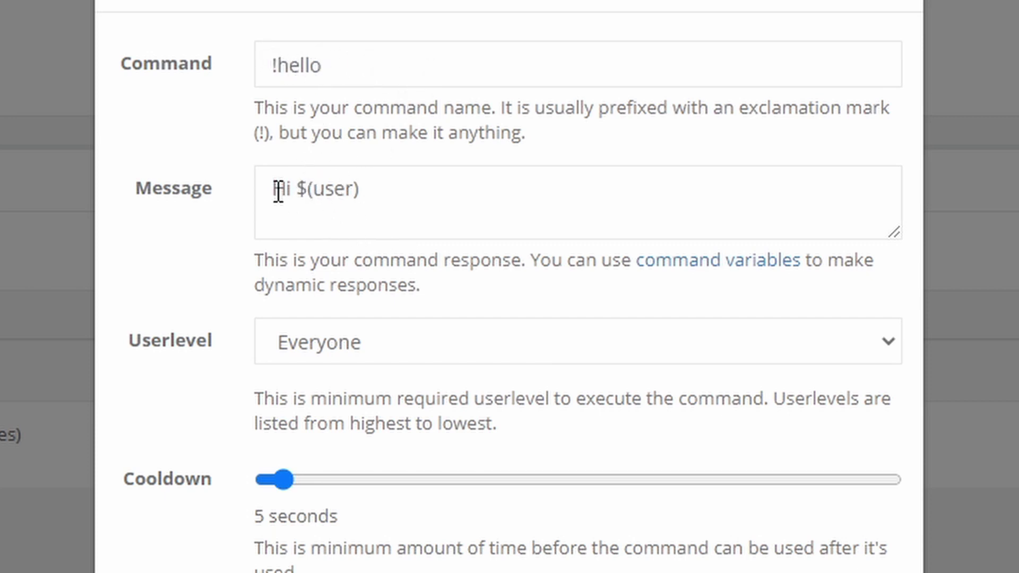
click(312, 197)
text(t)
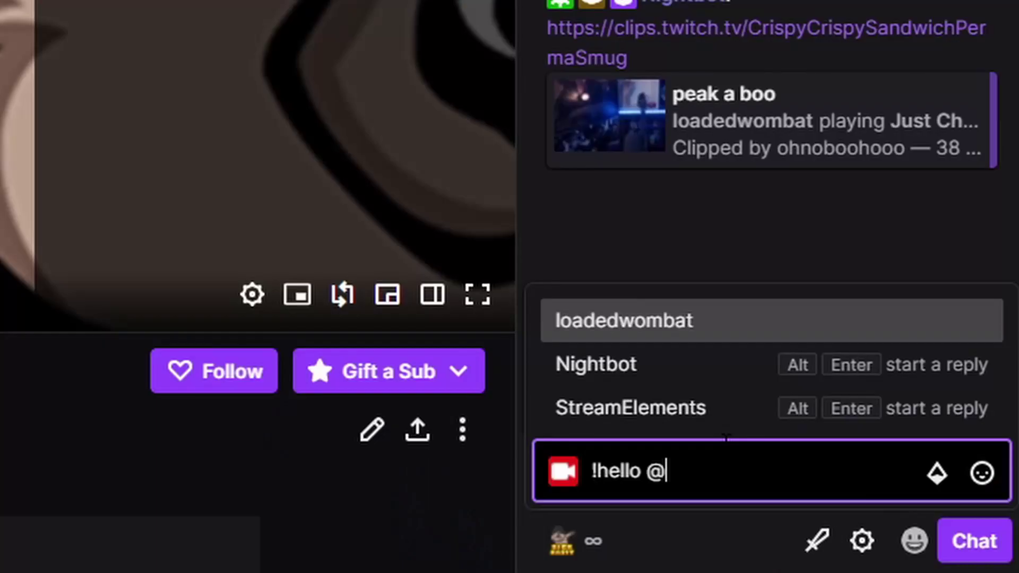
text(night)
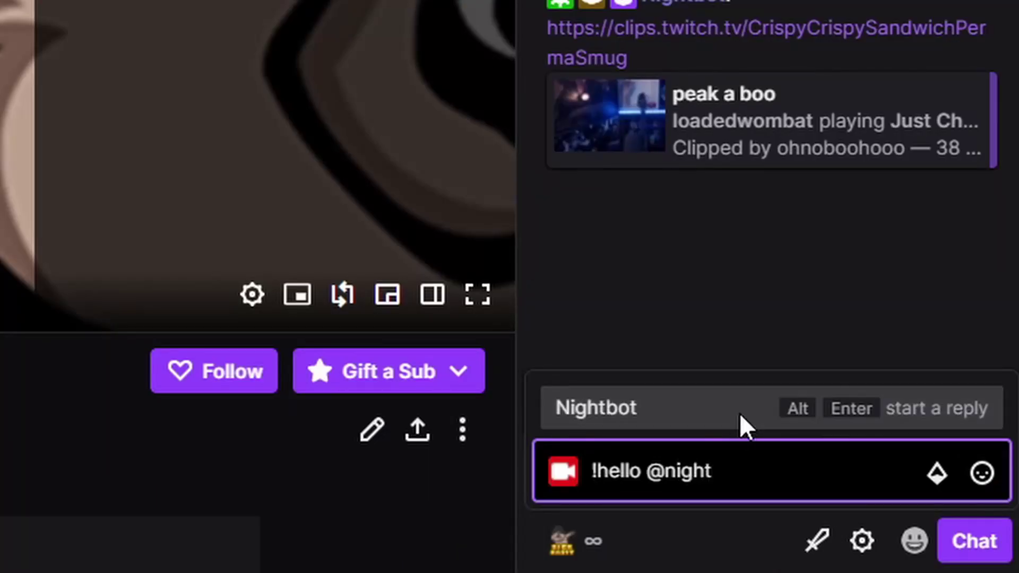
key(Tab)
key(Return)
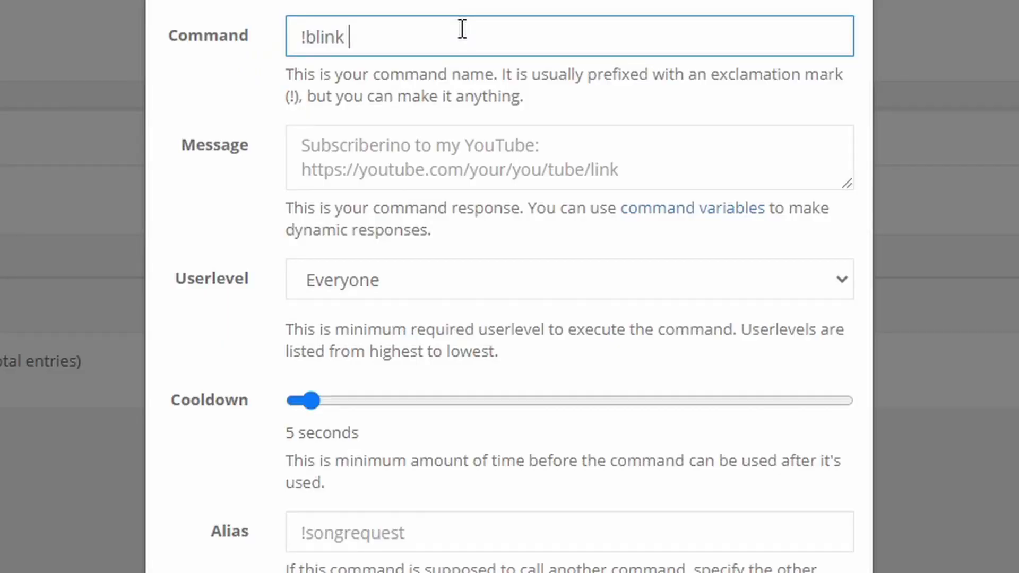
Give !blink a message saying the streamer has blinked, then send !blink in chat three times
key(Tab)
text(Nick has blinked)
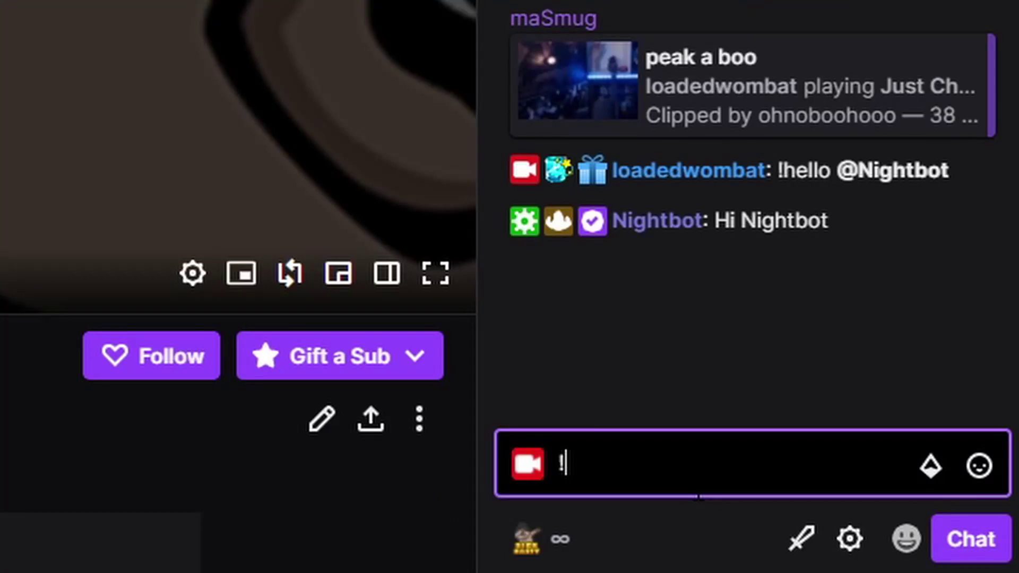
key(Return)
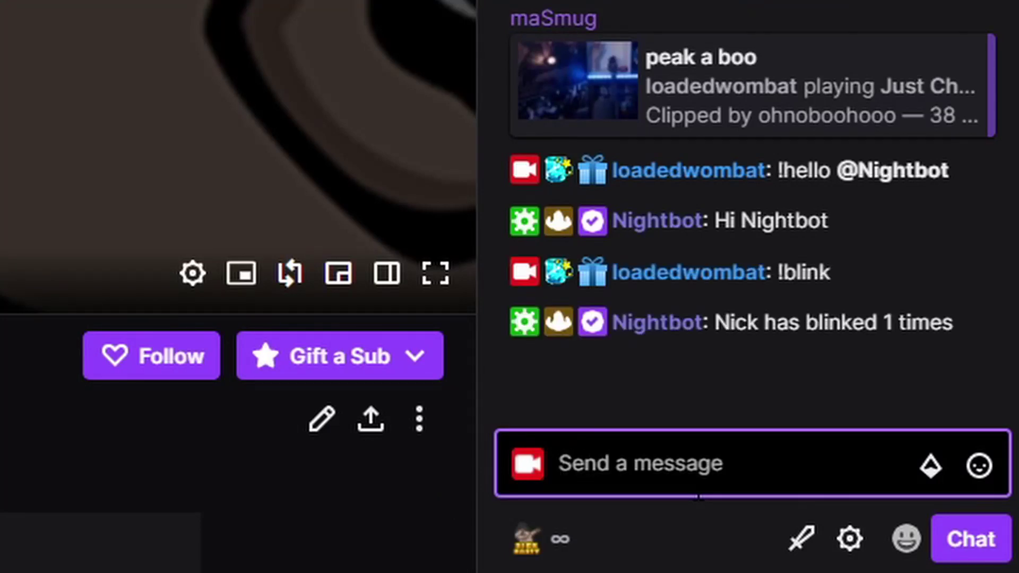
text(!blink)
key(Return)
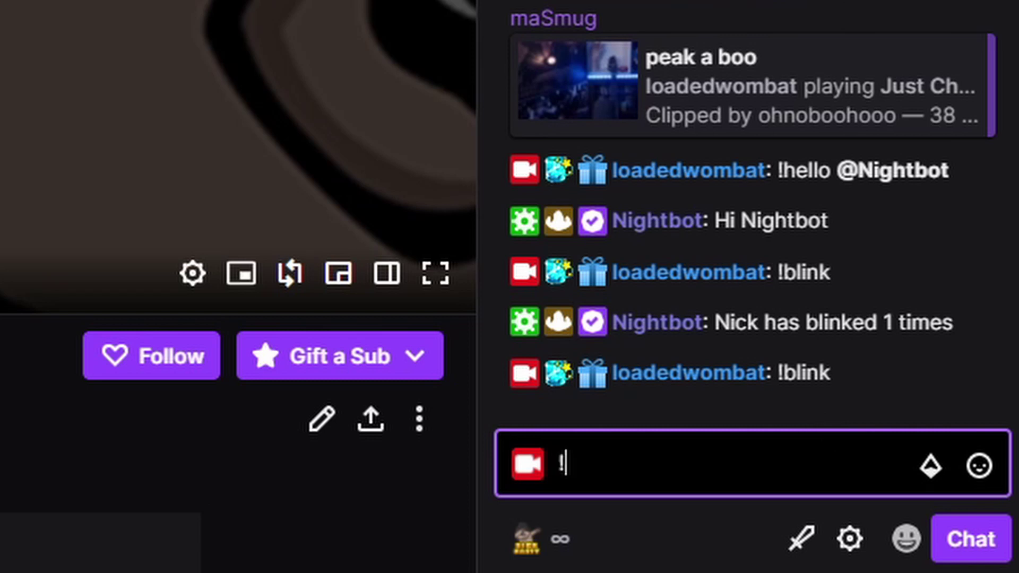
key(Return)
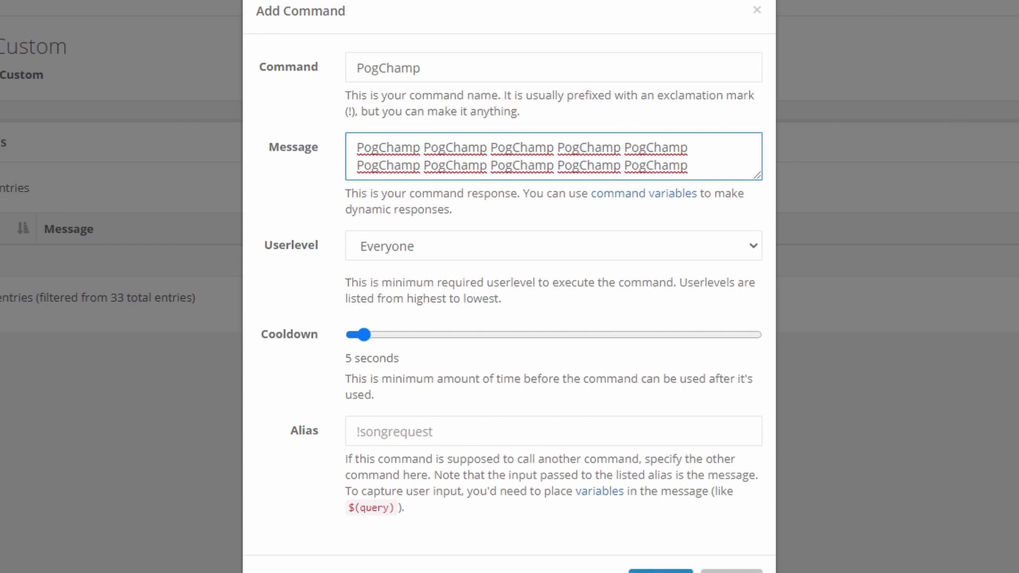
Save the PogChamp command, then draft a 'Subscribe with' !prime command and discard it
click(662, 570)
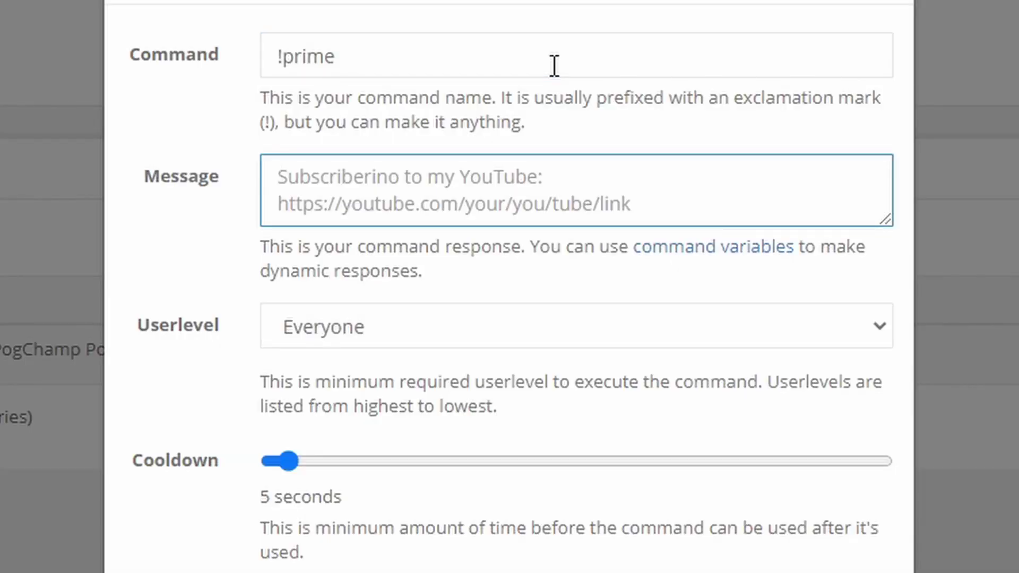
text(Subscribe with prime here: https://subs.twitch.tv/loadedwombat)
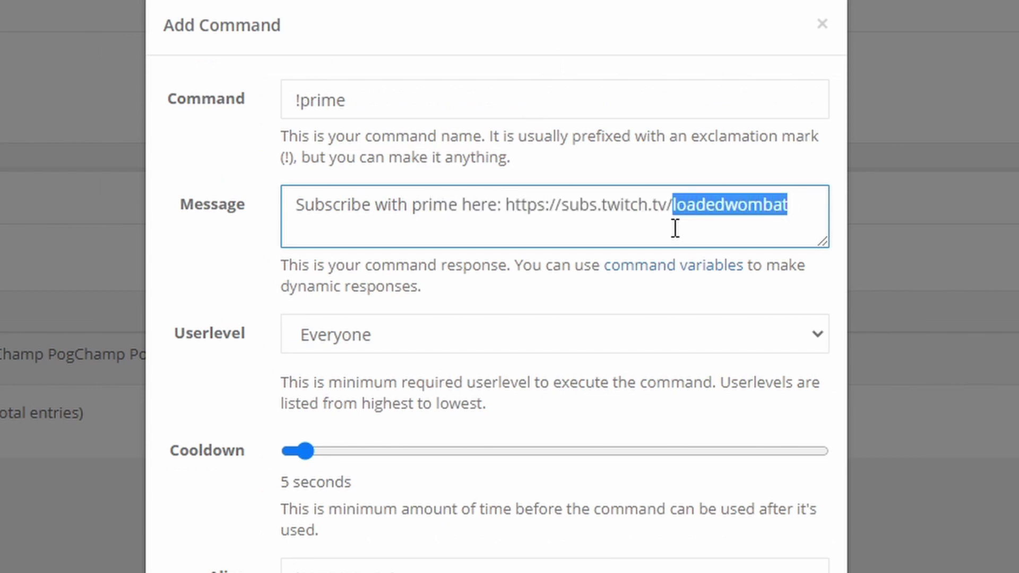
click(934, 422)
click(648, 413)
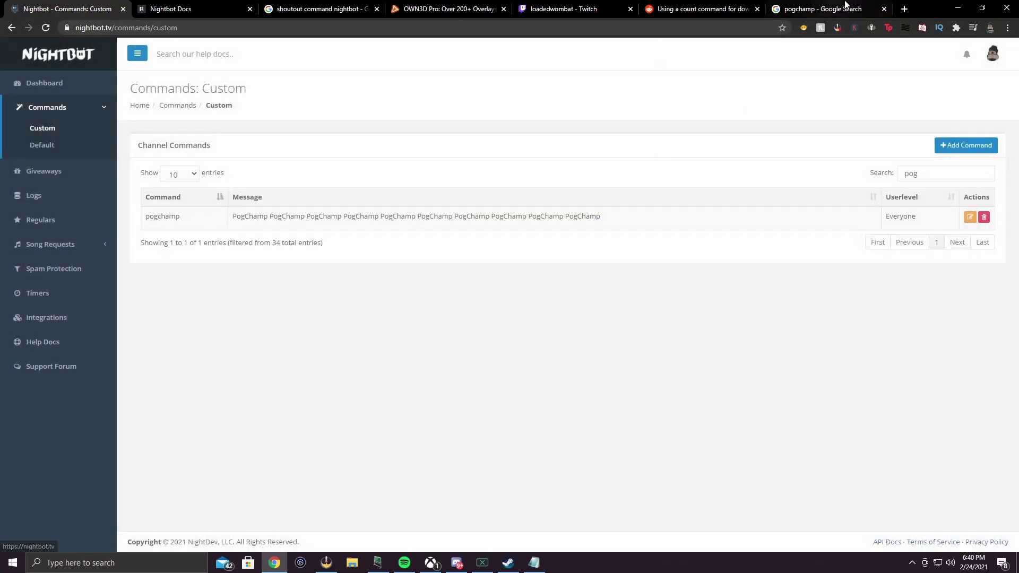
click(541, 6)
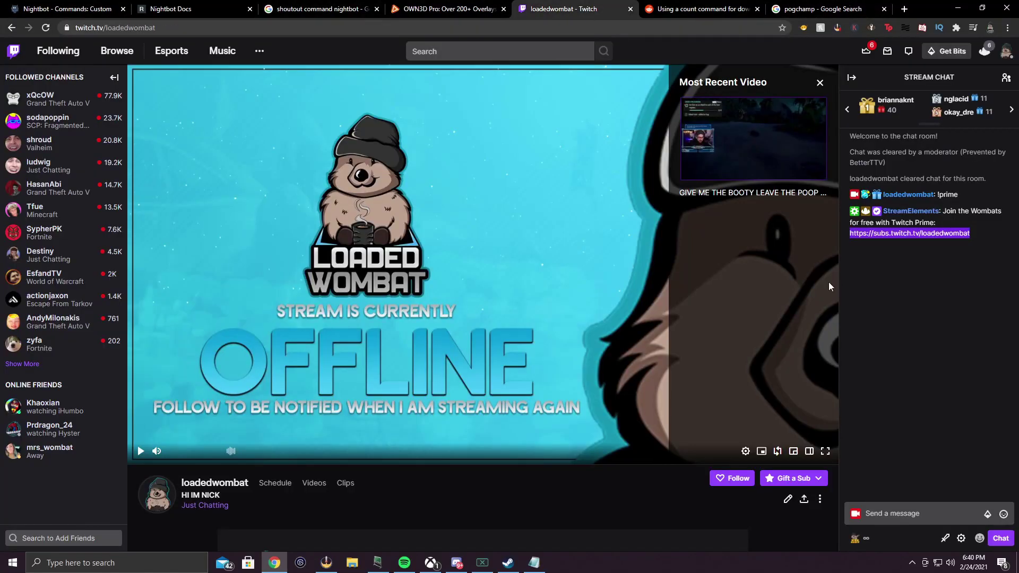
click(899, 512)
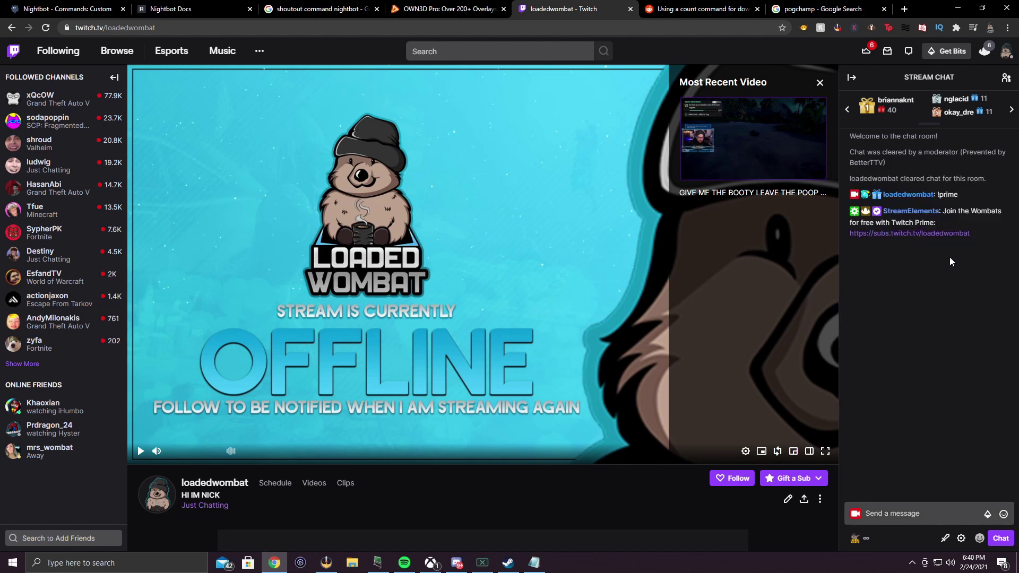
click(945, 236)
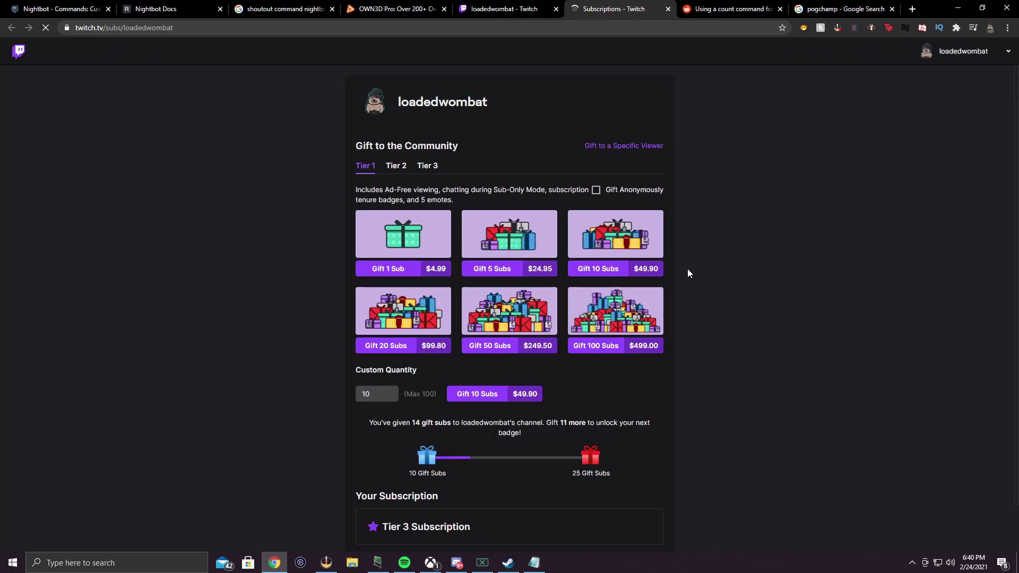
scroll(604, 239, down, 2)
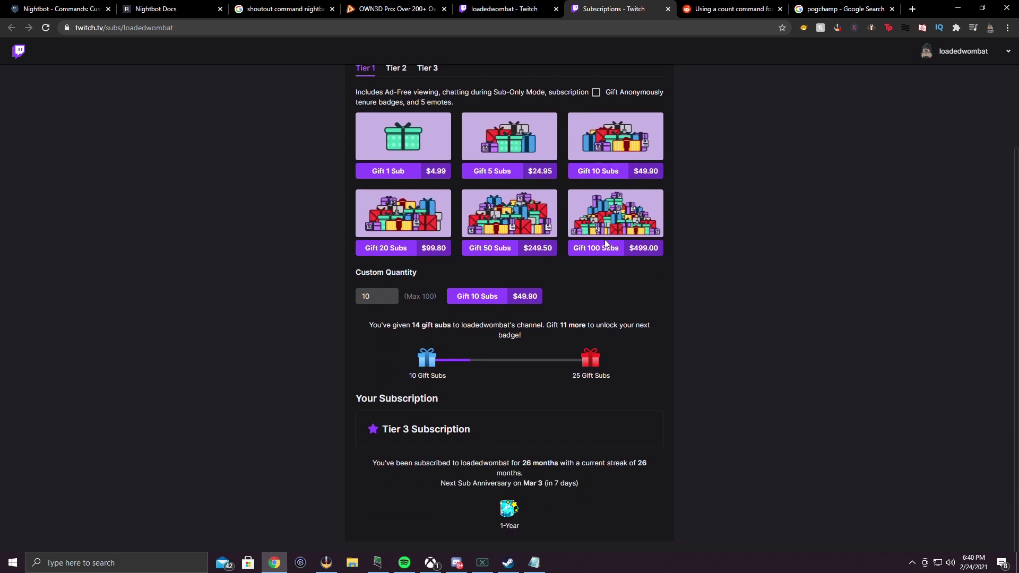
scroll(598, 258, up, 2)
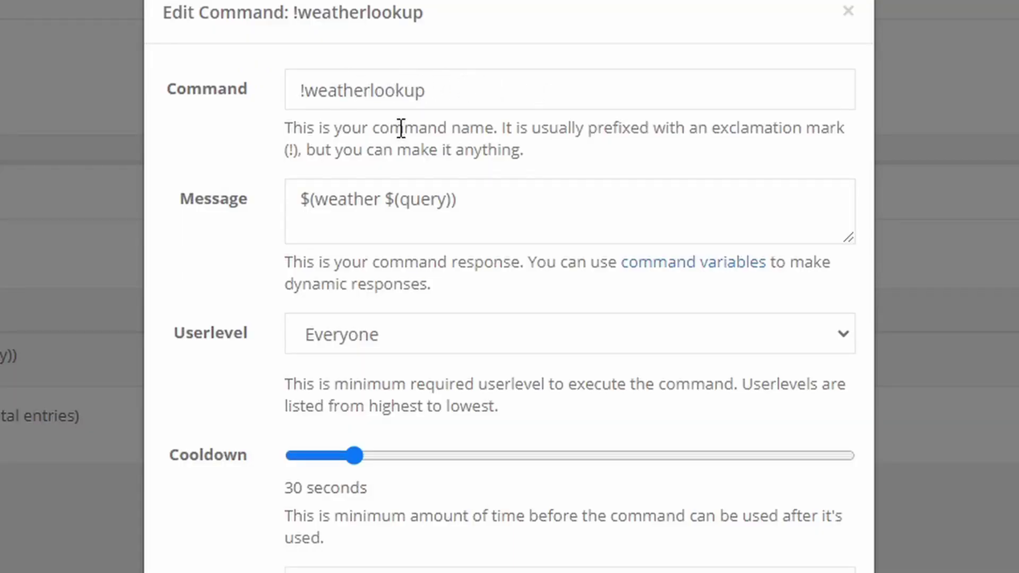
Start editing the !weatherlookup command's '$(weather $(query))' message
click(391, 199)
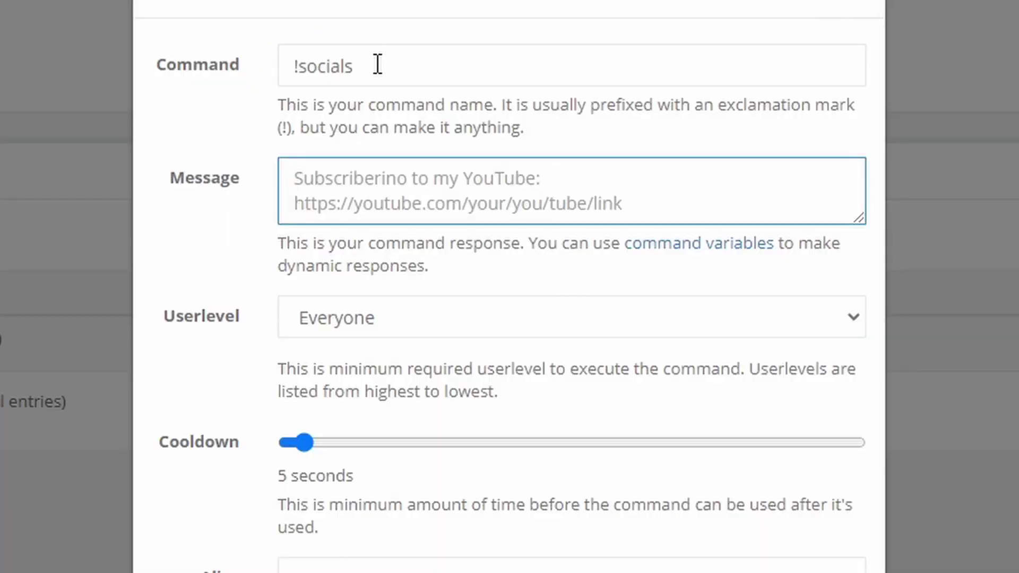
Paste the Twitter, Instagram and YouTube links into the !socials message, separated by ' // '
key(ctrl+v)
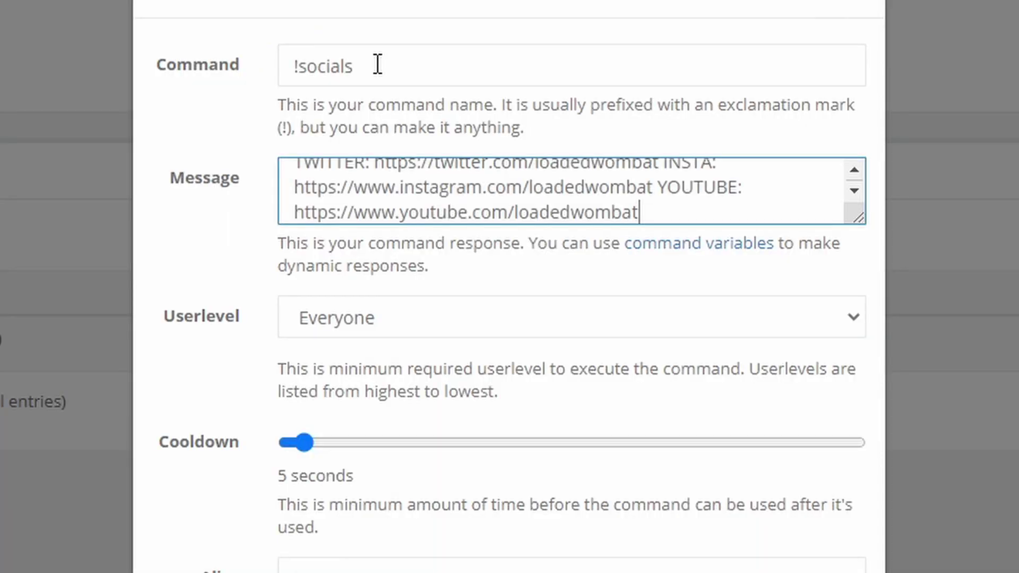
scroll(719, 178, up, 1)
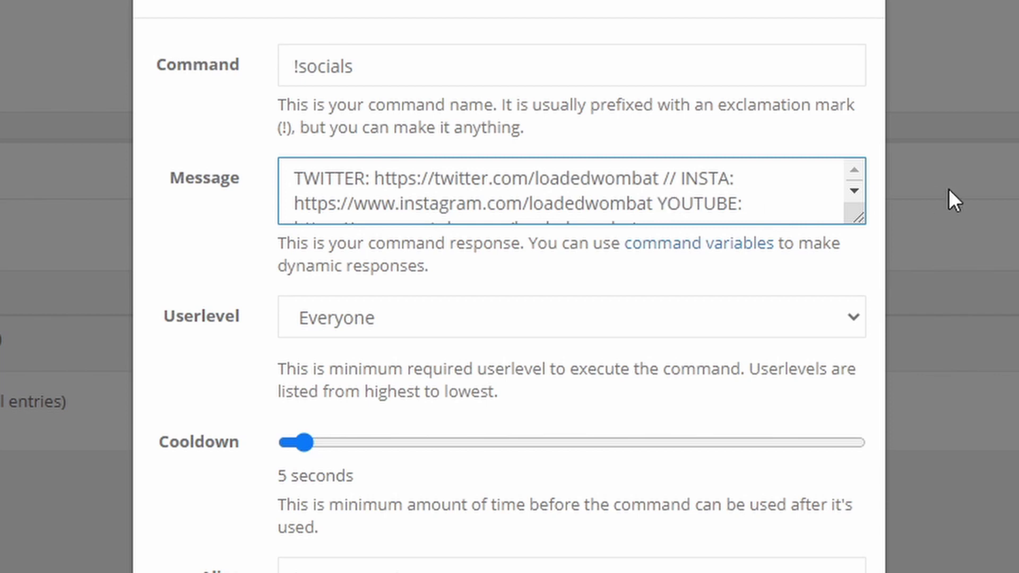
scroll(648, 212, down, 1)
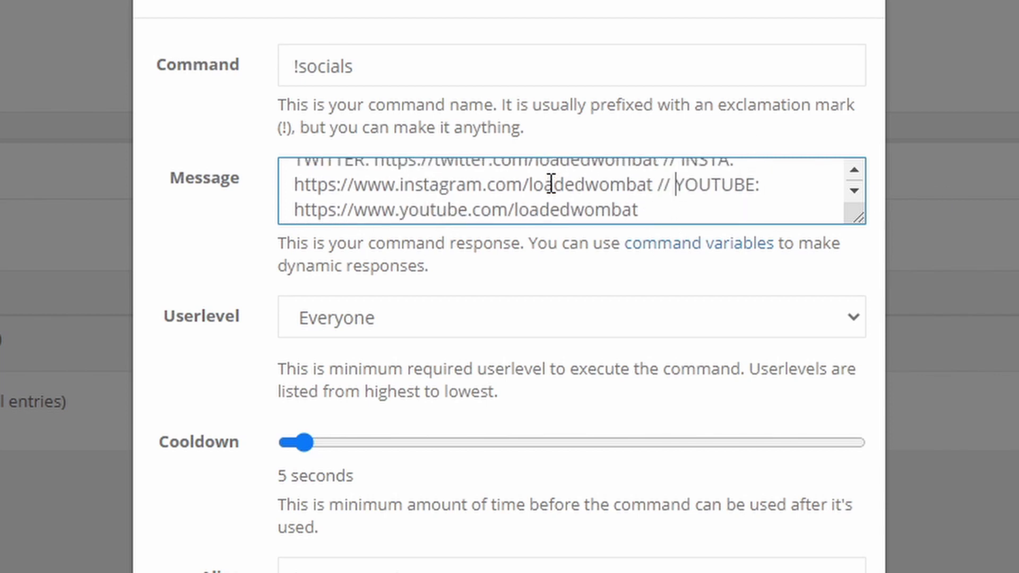
scroll(552, 182, up, 1)
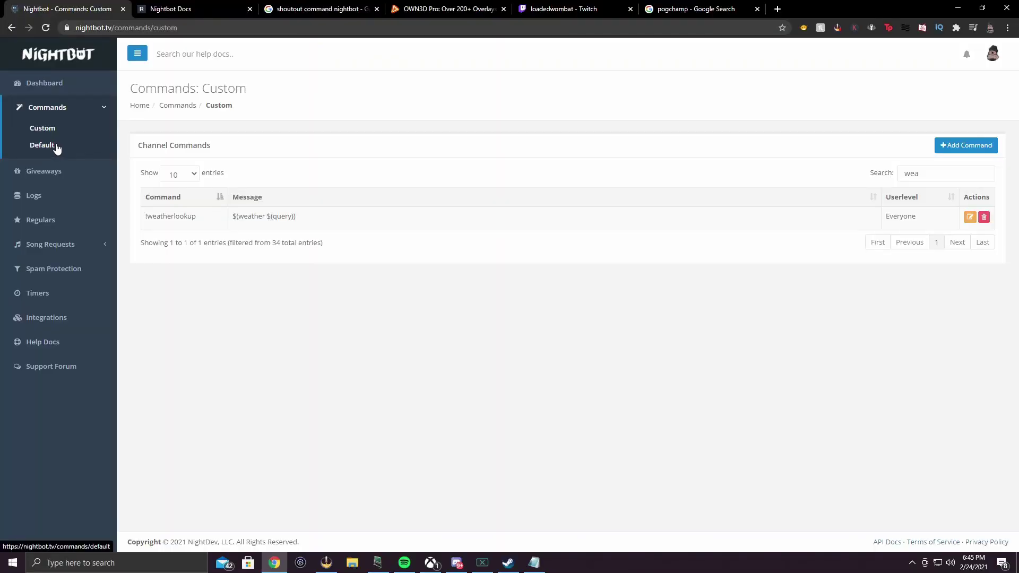
Show the Default commands list and scroll down through it
click(53, 151)
scroll(336, 188, down, 3)
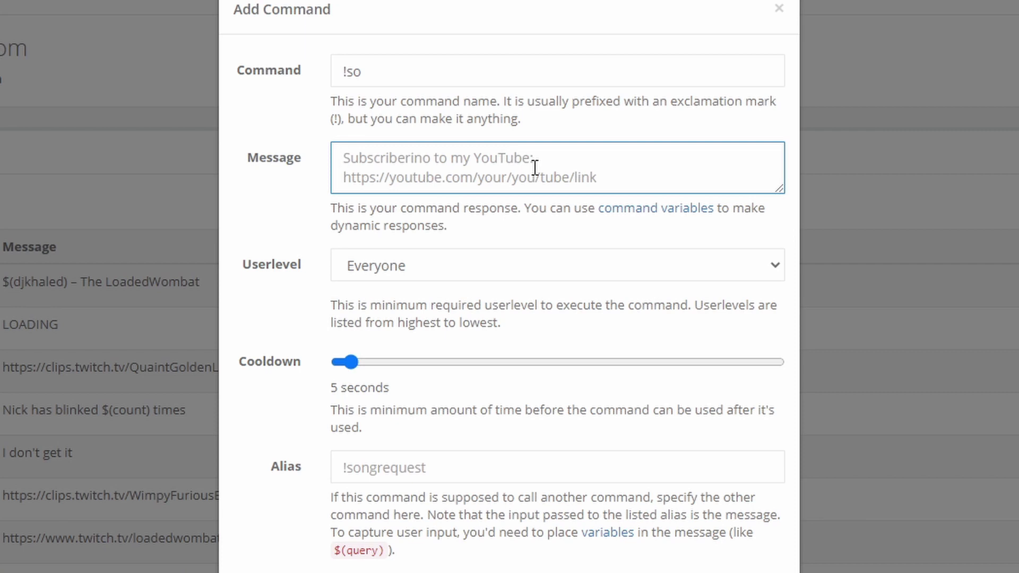
Paste 'Be sure to follow $(touser) at twitch.tv/$(touser)' as the !so message and submit it
text(Be sure to follow $(touser) at twitch.tv/$(touser))
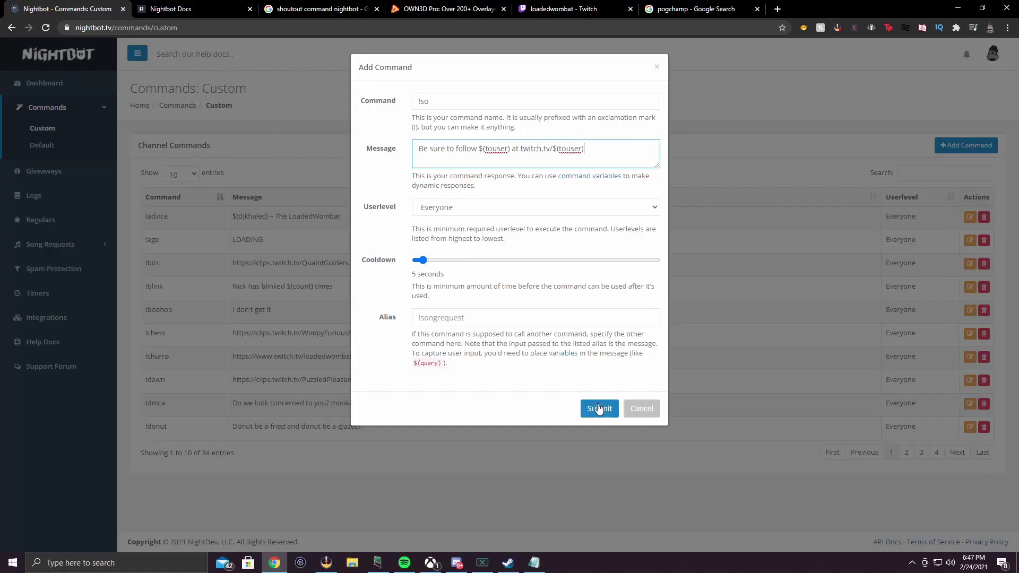
click(597, 408)
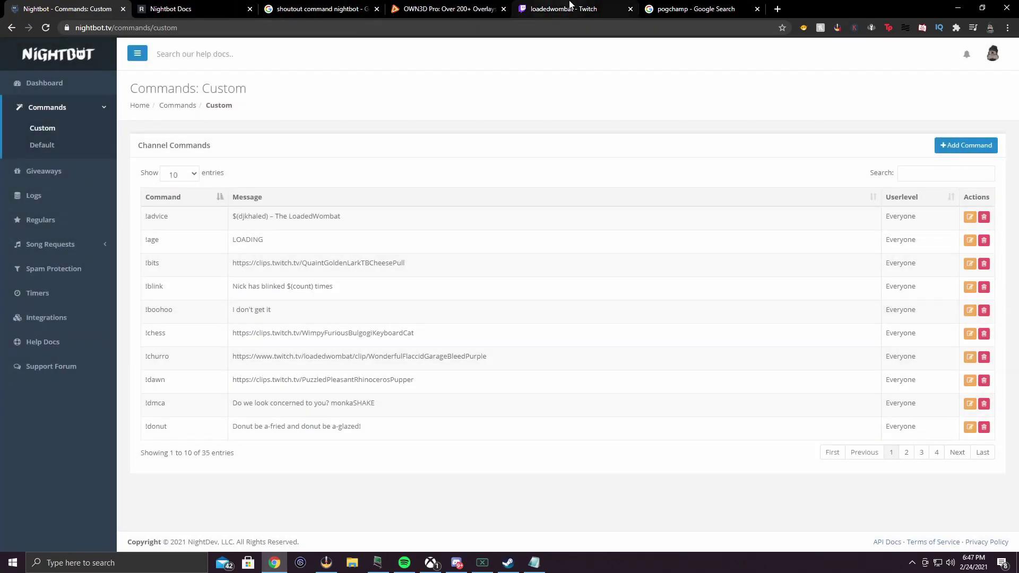
In Twitch chat, send !so mentioning another channel to test the shoutout
click(569, 4)
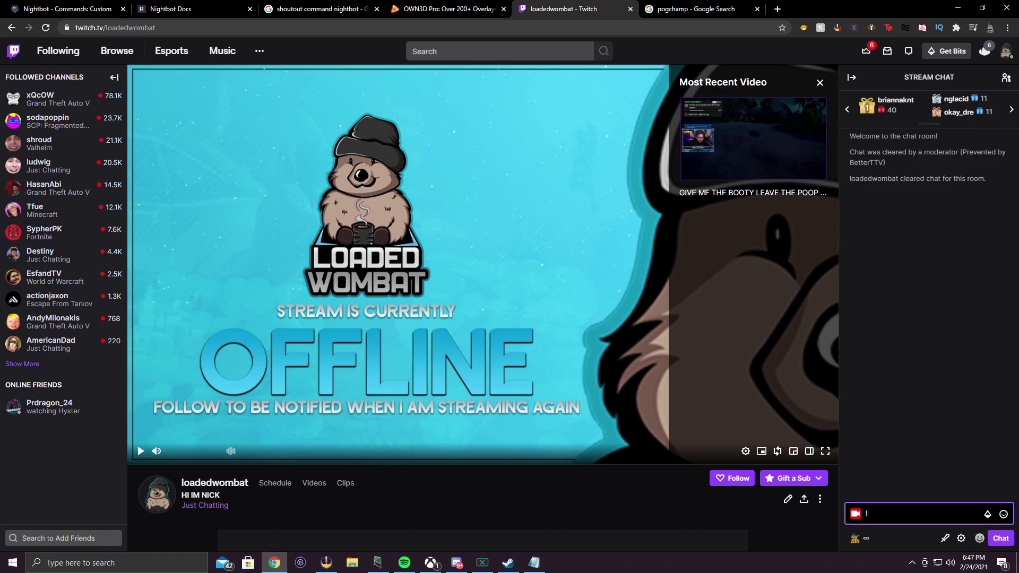
text(!so @loadedwombat)
key(Return)
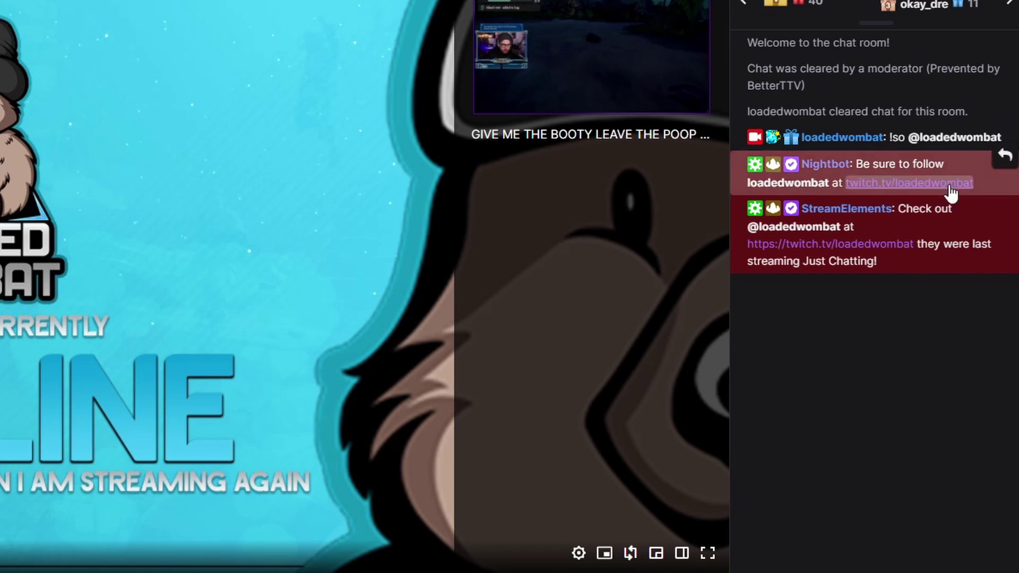
mouse_move(900, 193)
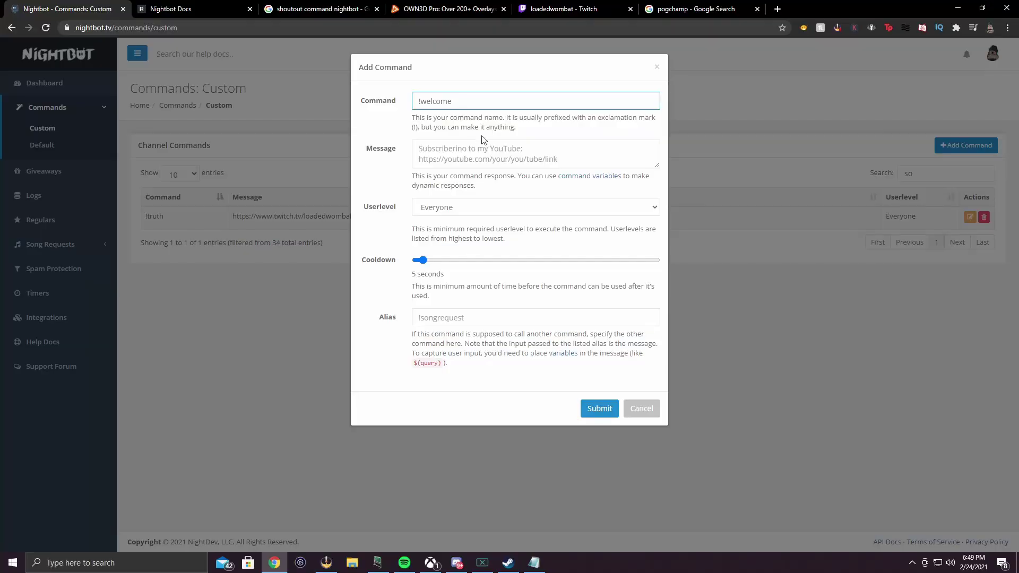
Enter 'Welcome to the stream $(touser)' as the !welcome command's message
text(Welcome to t)
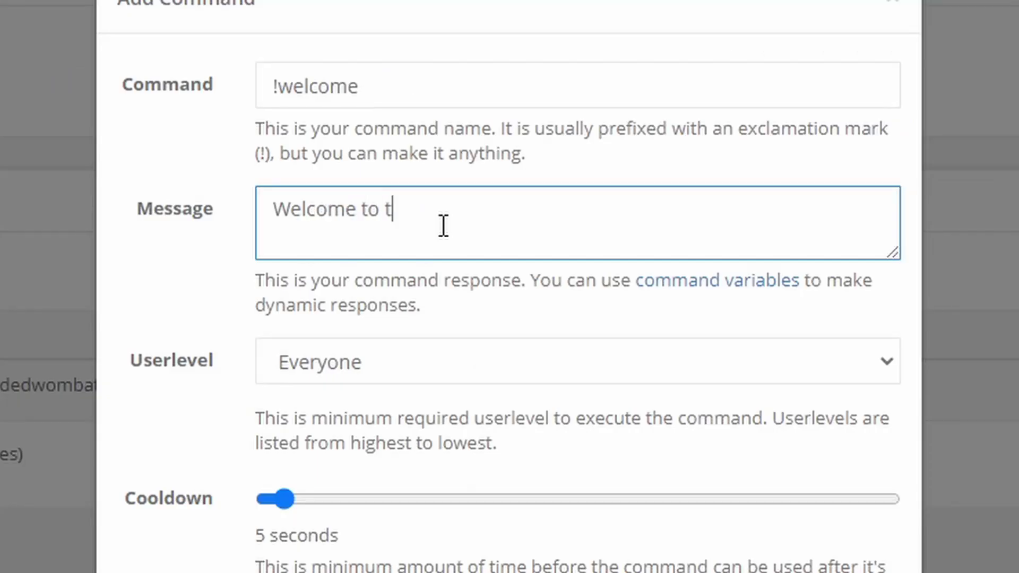
text(he s)
text(tream)
text( $(touse)
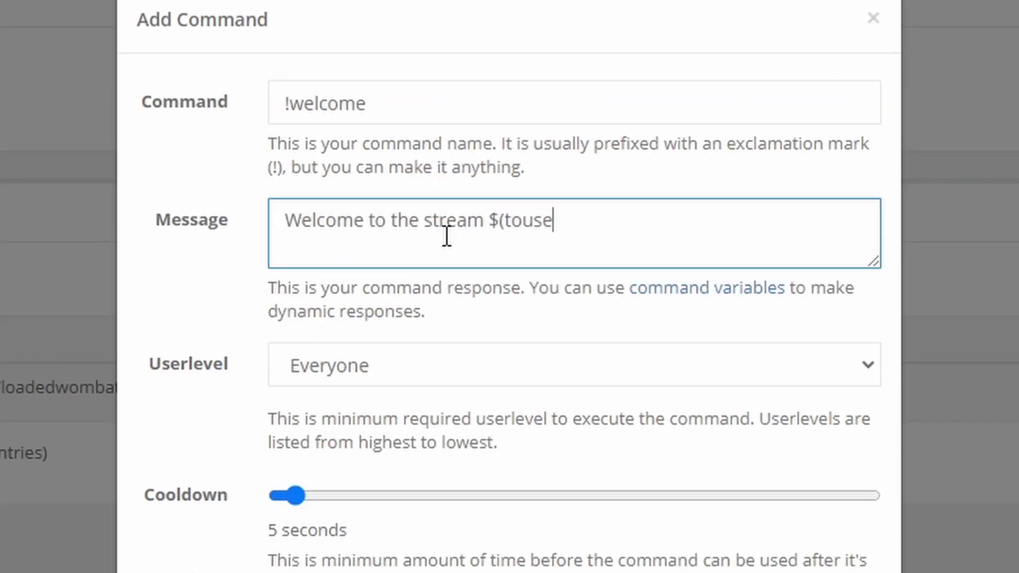
text(r))
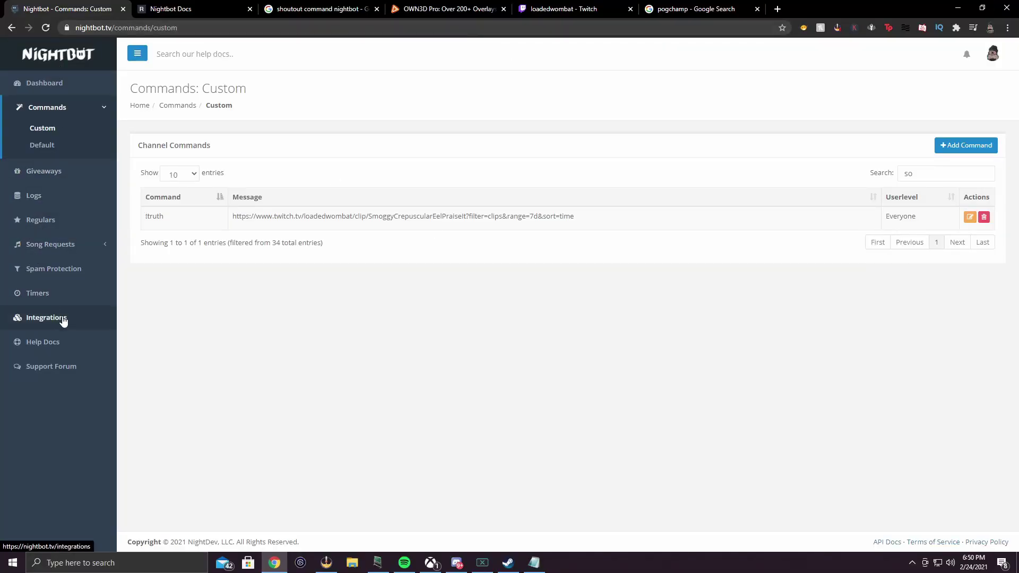
Open Nightbot Help Docs and scroll to the Custom Variables list, Arguments through XBL
click(66, 340)
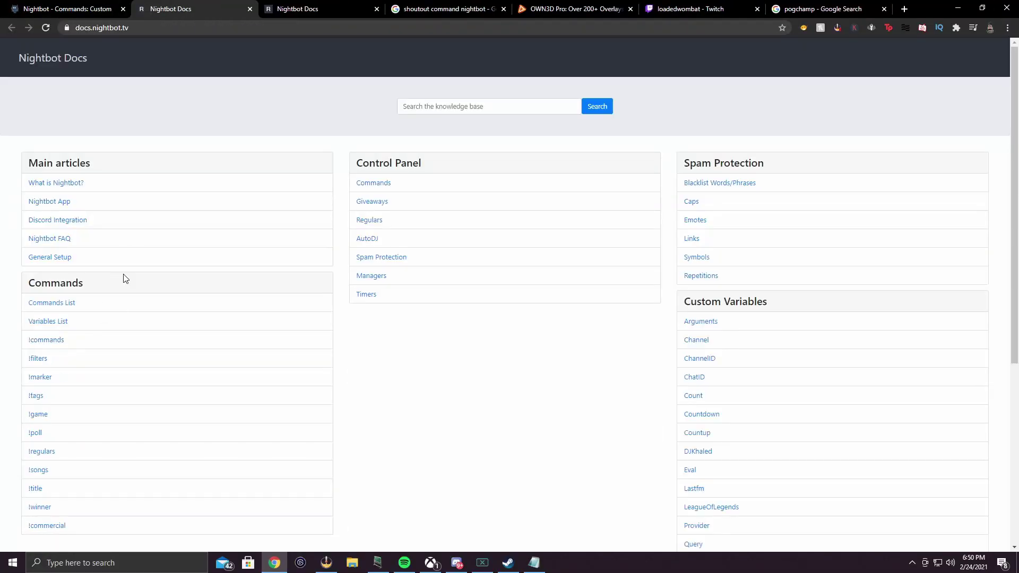
scroll(164, 207, down, 1)
scroll(170, 207, up, 1)
scroll(499, 296, down, 2)
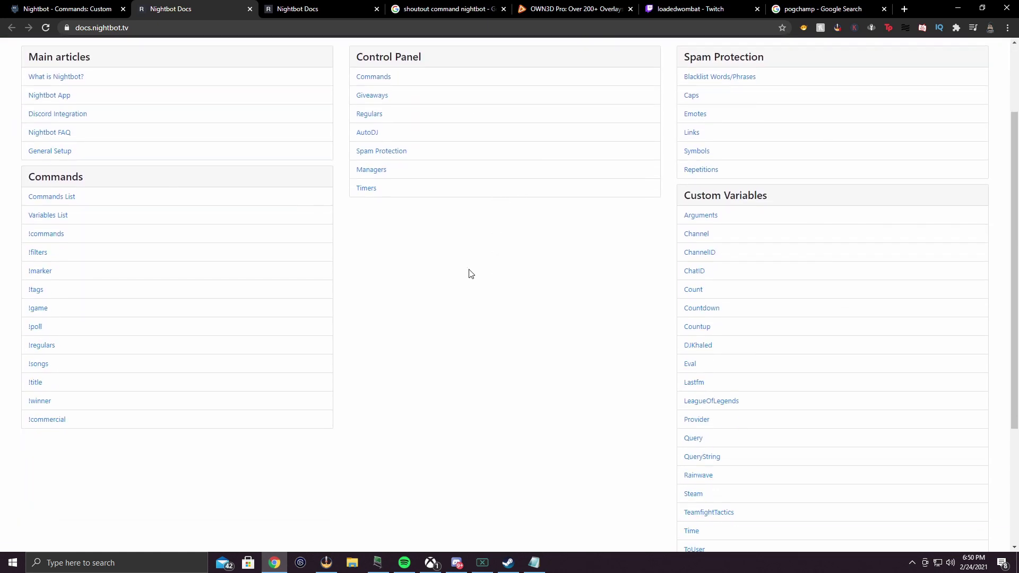
scroll(405, 234, up, 2)
scroll(342, 190, down, 1)
scroll(444, 230, down, 1)
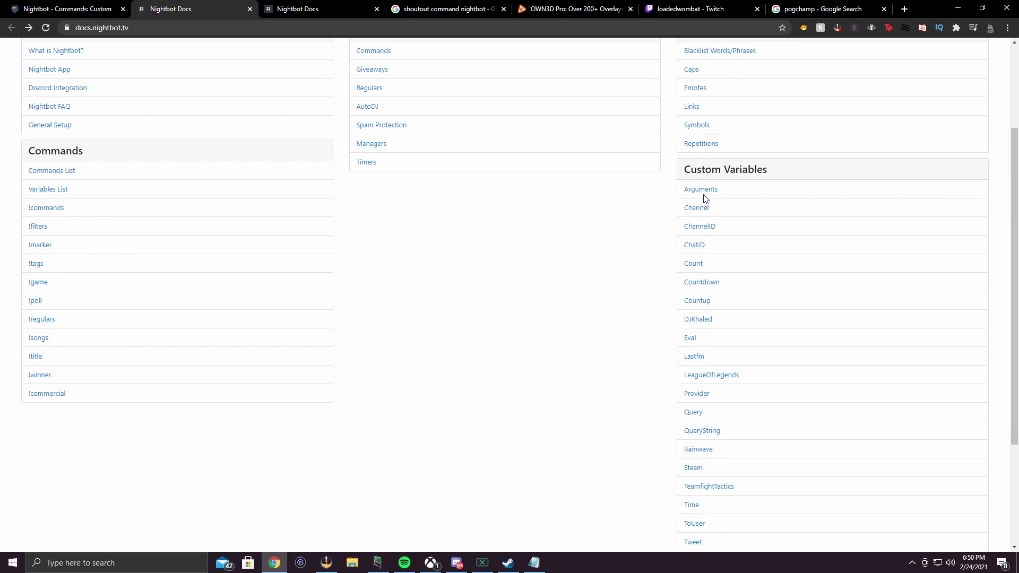
scroll(619, 343, down, 3)
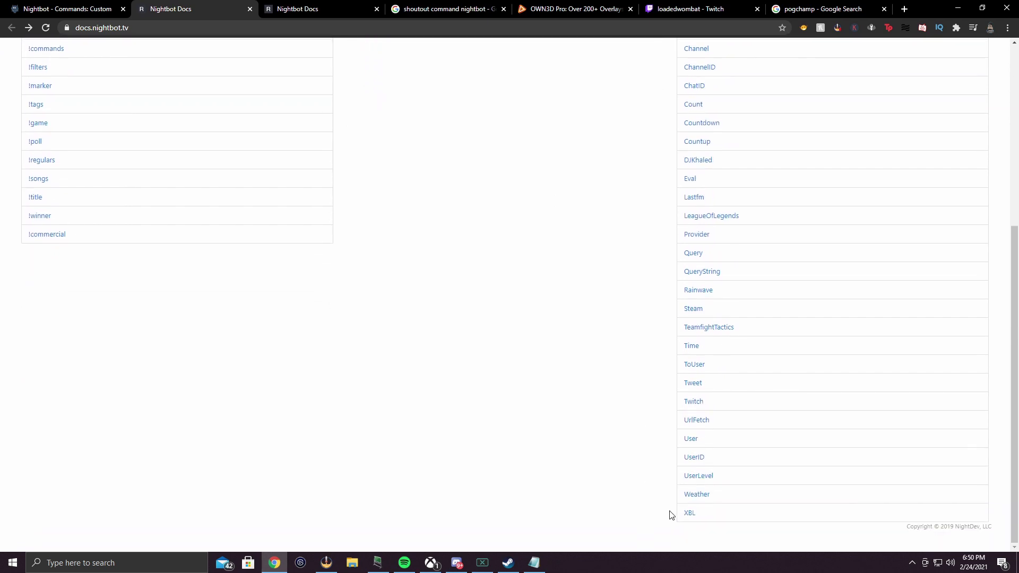